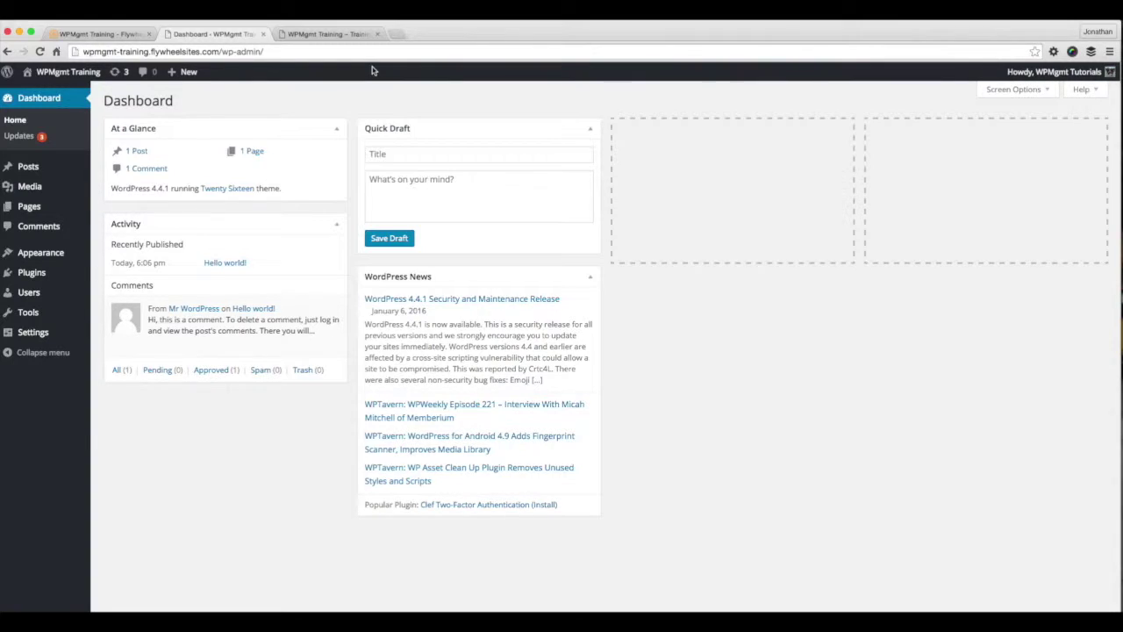
# - Open Appearance > Widgets and collapse the Sidebar, Content Bottom 1 and Content Bottom 2 areas
pyautogui.moveTo(75, 256)
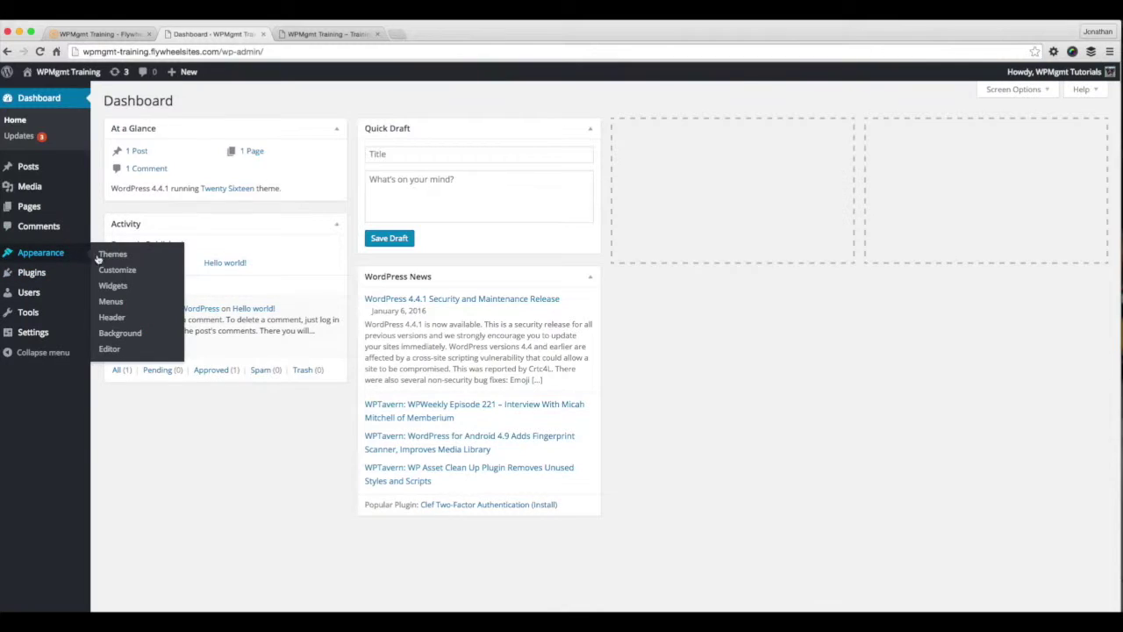
pyautogui.click(123, 288)
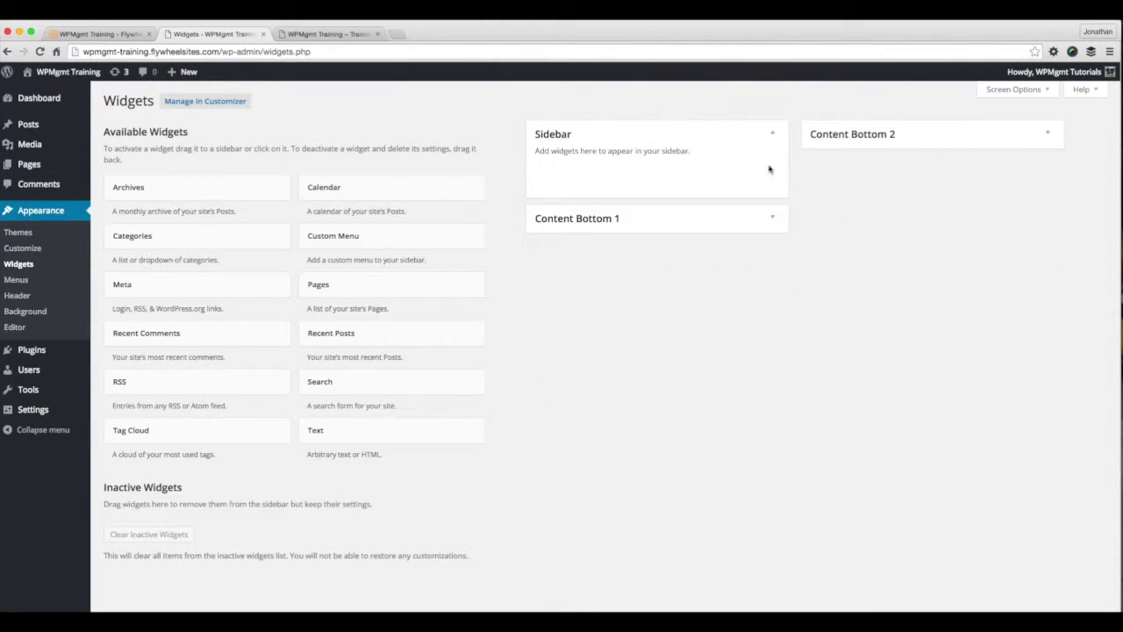
pyautogui.click(775, 134)
pyautogui.click(771, 172)
pyautogui.click(771, 172)
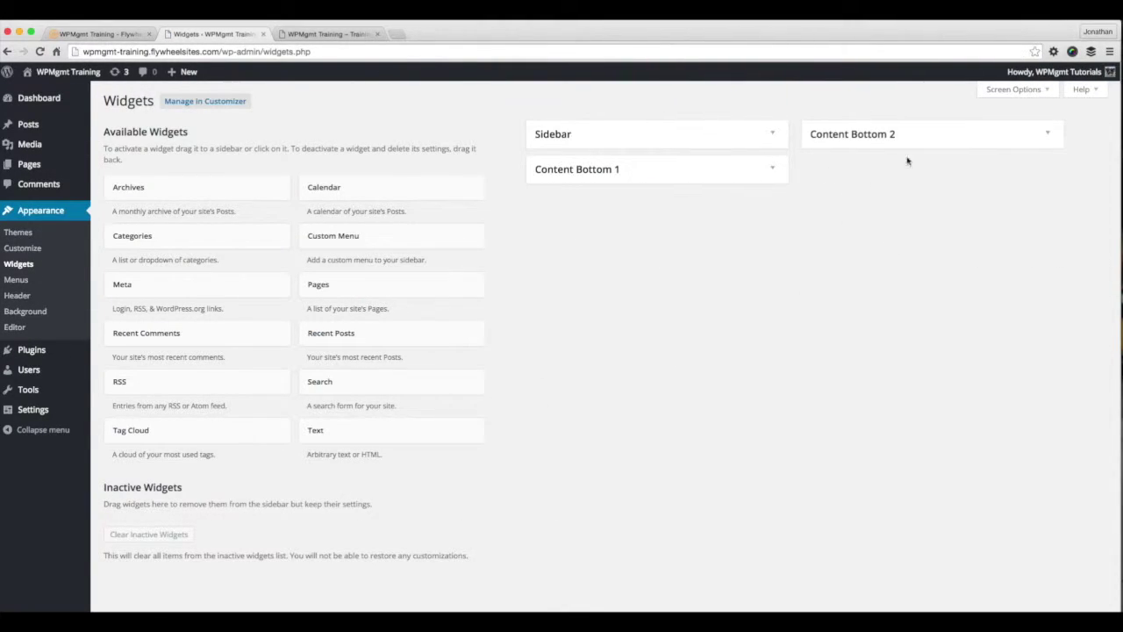
pyautogui.click(1000, 138)
pyautogui.click(1000, 138)
# - Switch to the browser tab showing the site's front page with the Hello world! post
pyautogui.click(344, 36)
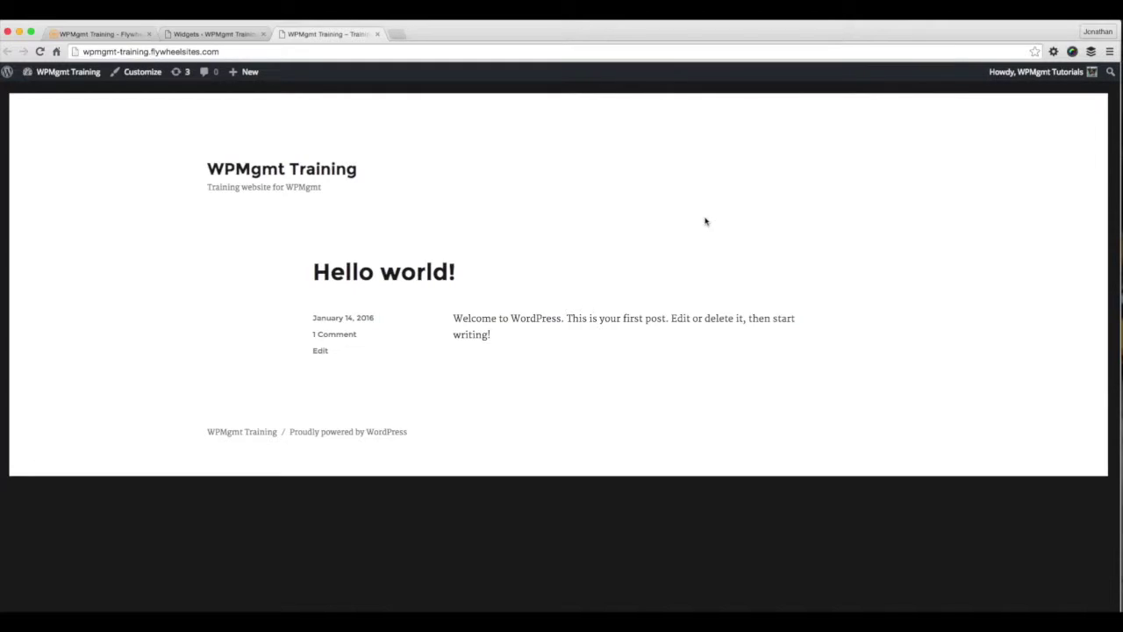
# - Go from the admin's Appearance > Themes list to the Add Themes page
pyautogui.click(228, 36)
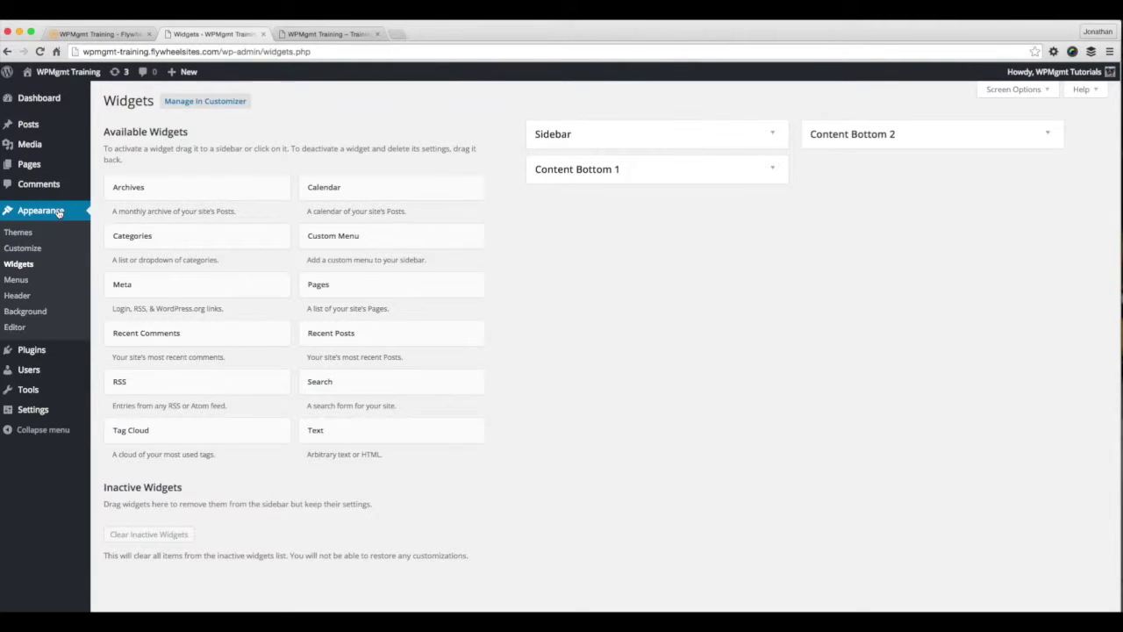
pyautogui.click(26, 232)
pyautogui.moveTo(210, 238)
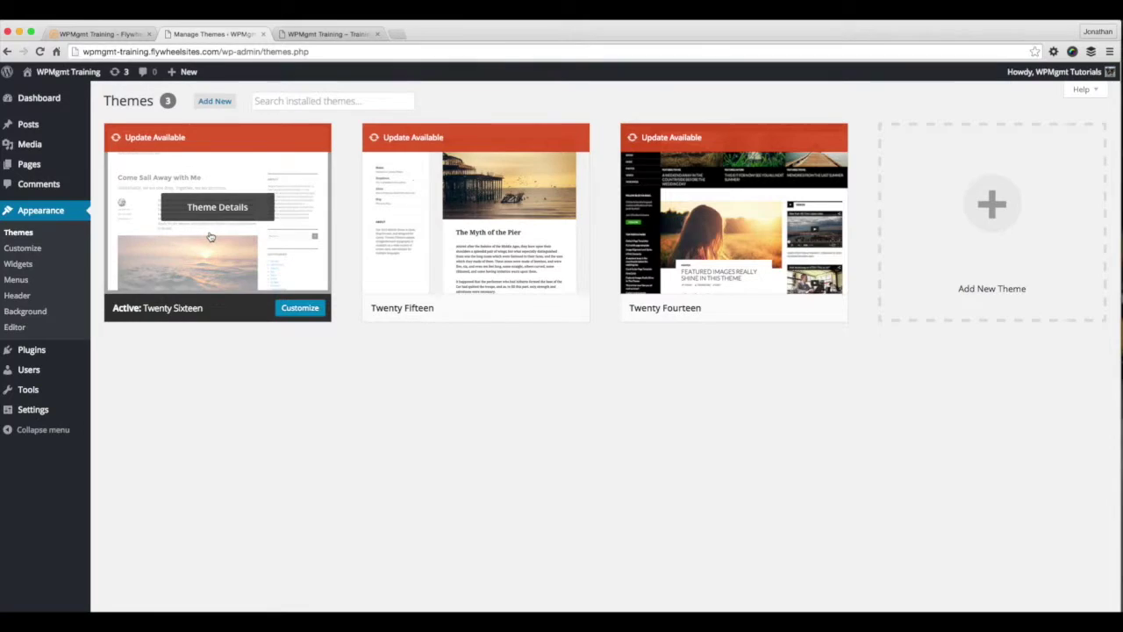
pyautogui.moveTo(715, 219)
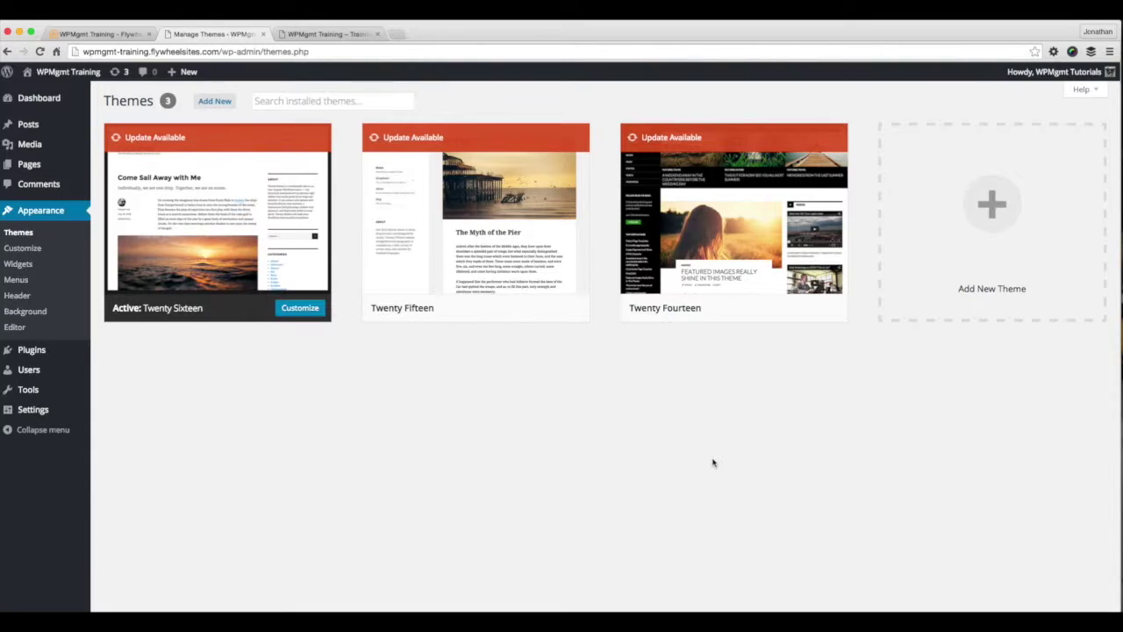
pyautogui.click(228, 100)
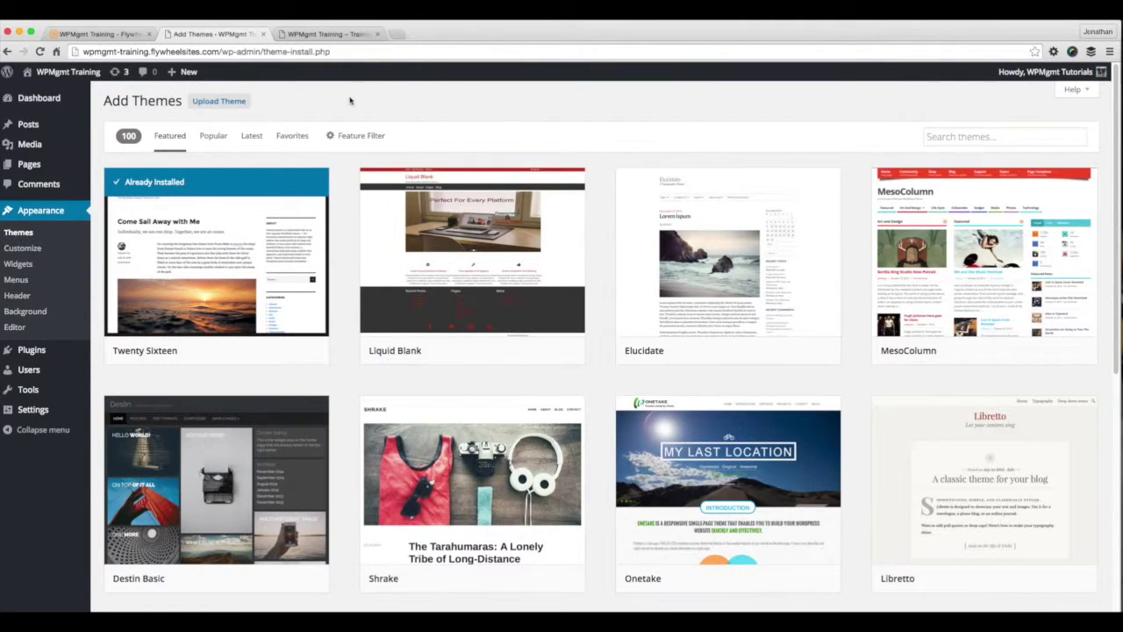
# - Choose genesis.2.2.3.zip from the WPMgmt Tutorials folder as the theme upload file
pyautogui.click(233, 103)
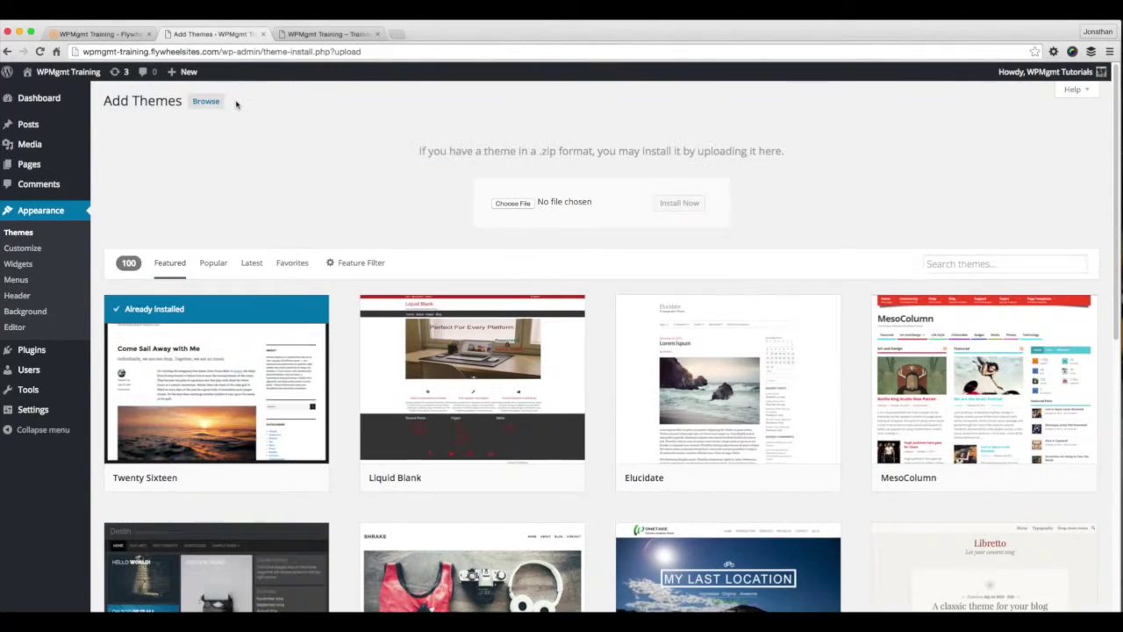
pyautogui.click(513, 204)
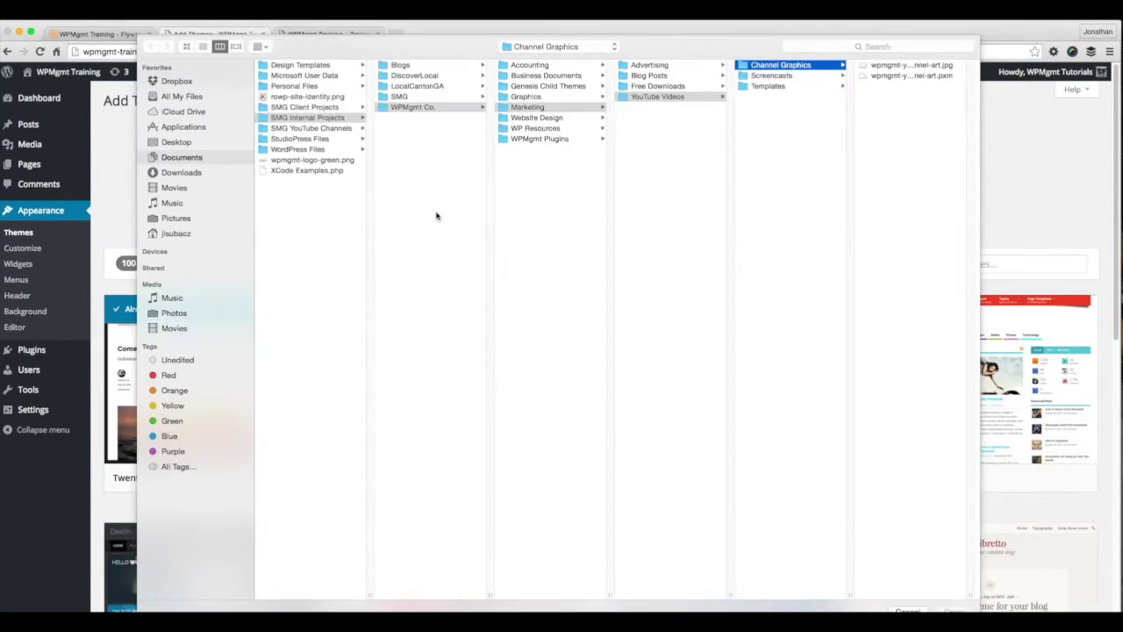
pyautogui.click(412, 66)
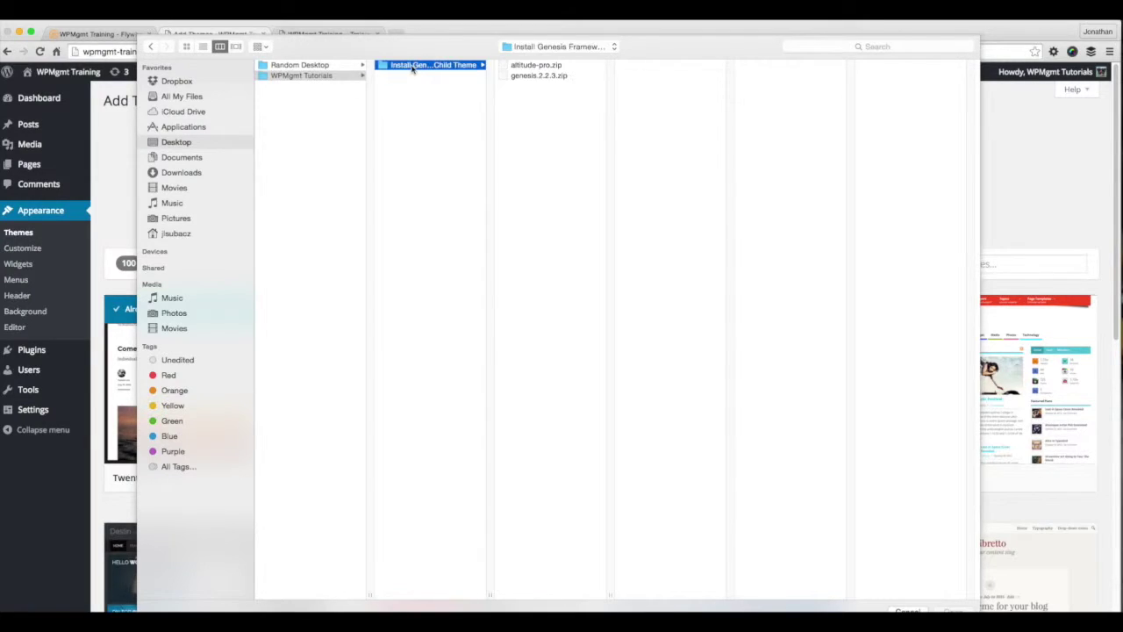
pyautogui.click(549, 76)
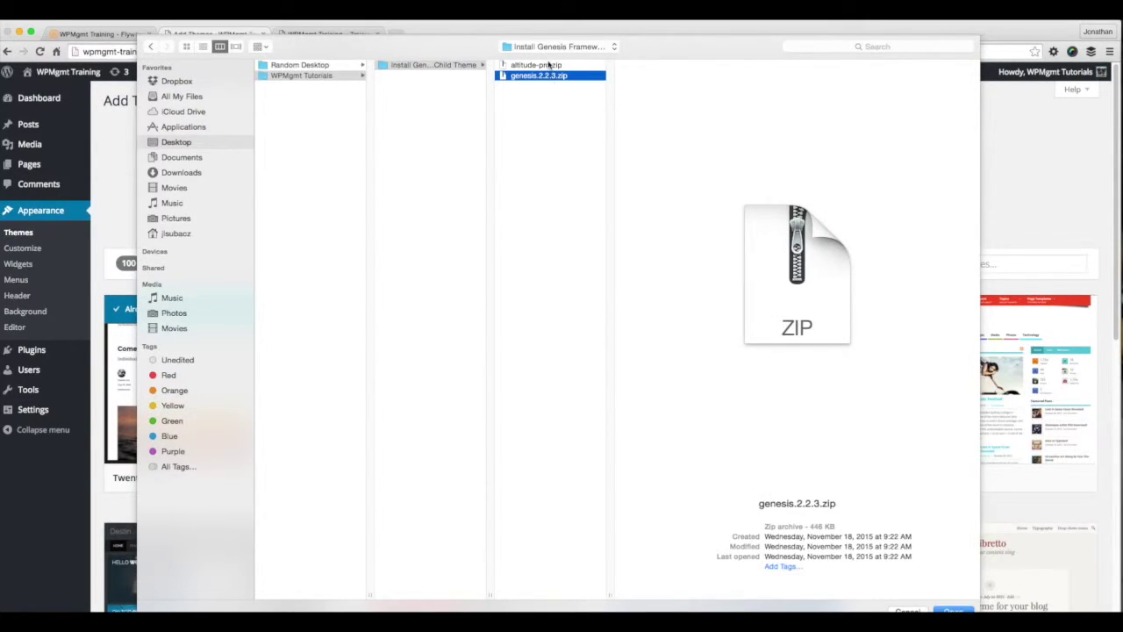
pyautogui.click(550, 66)
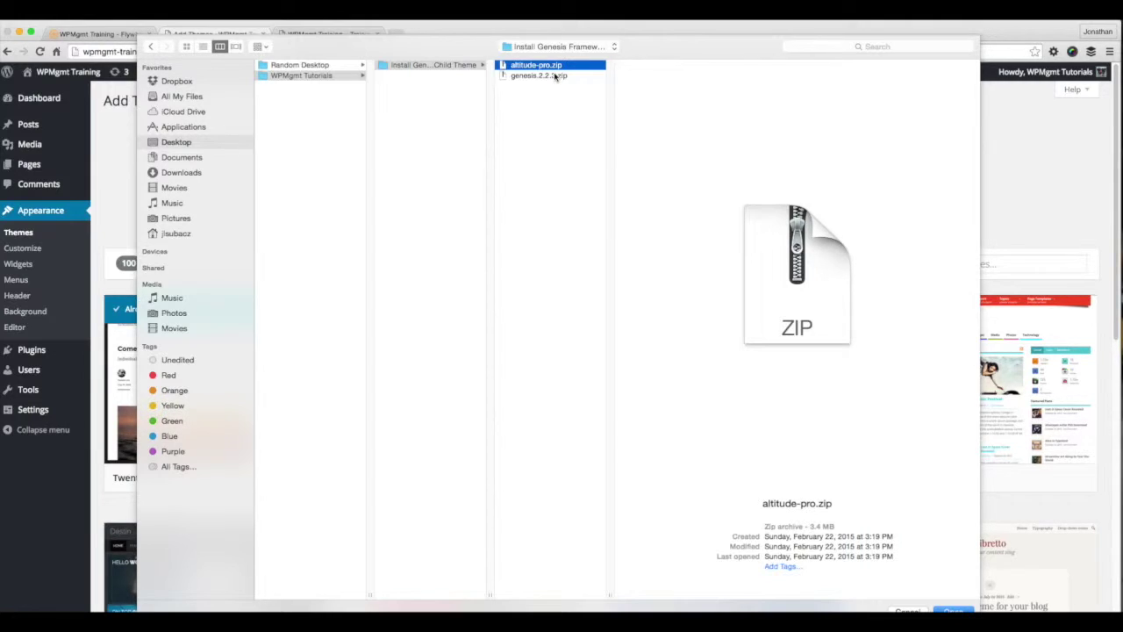
pyautogui.click(554, 77)
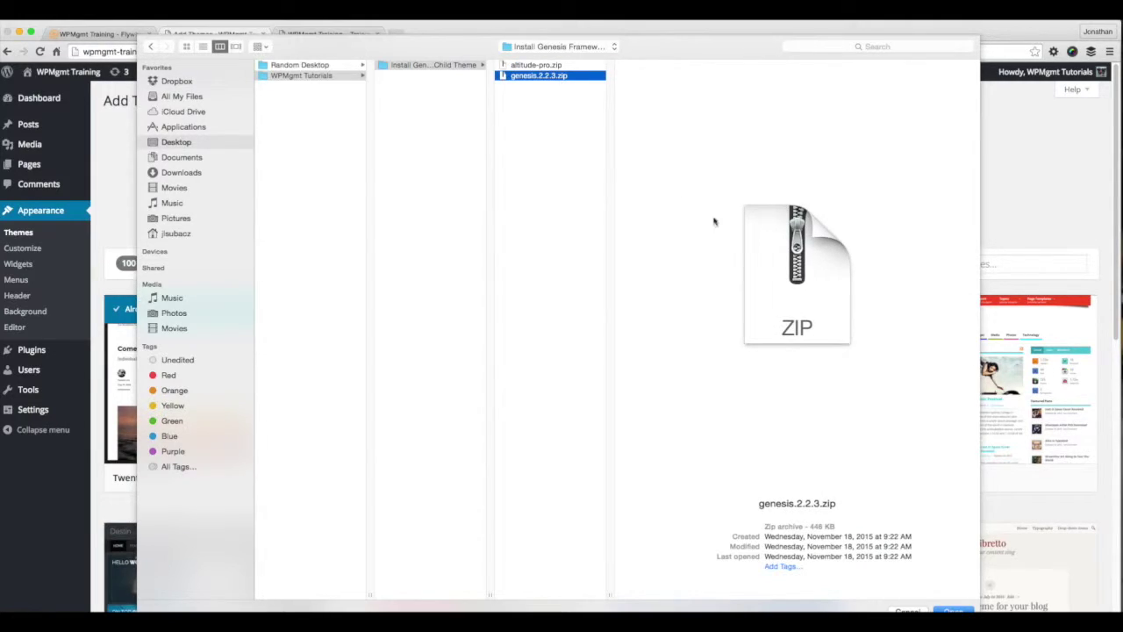
pyautogui.click(954, 609)
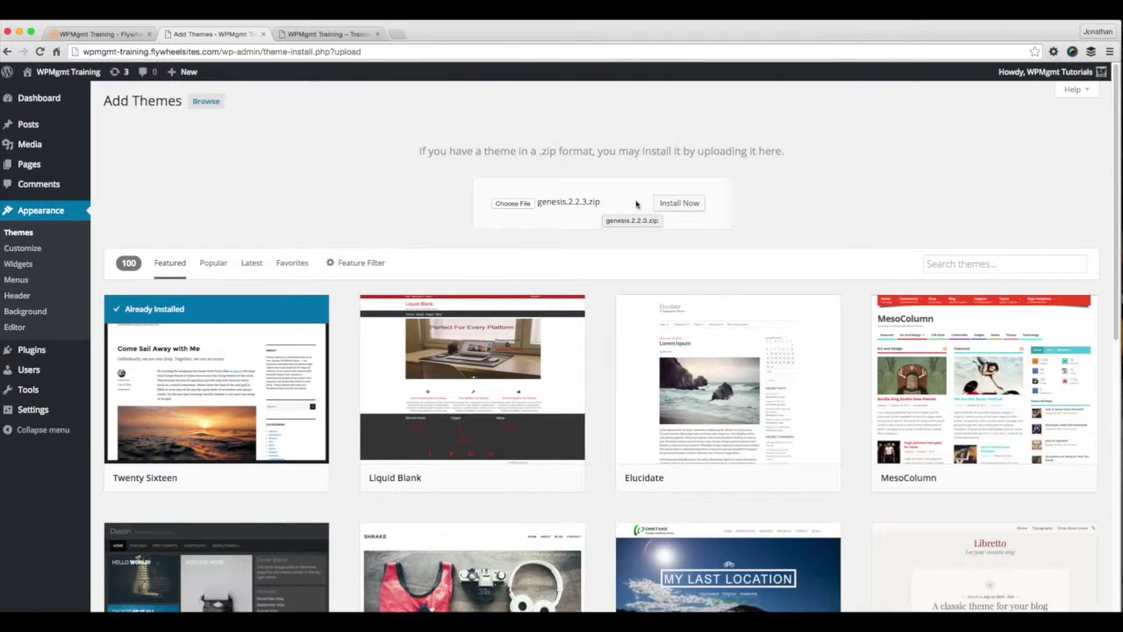
# - Install Genesis 2.2.3 from the zip, confirm the success message, and activate it
pyautogui.click(685, 202)
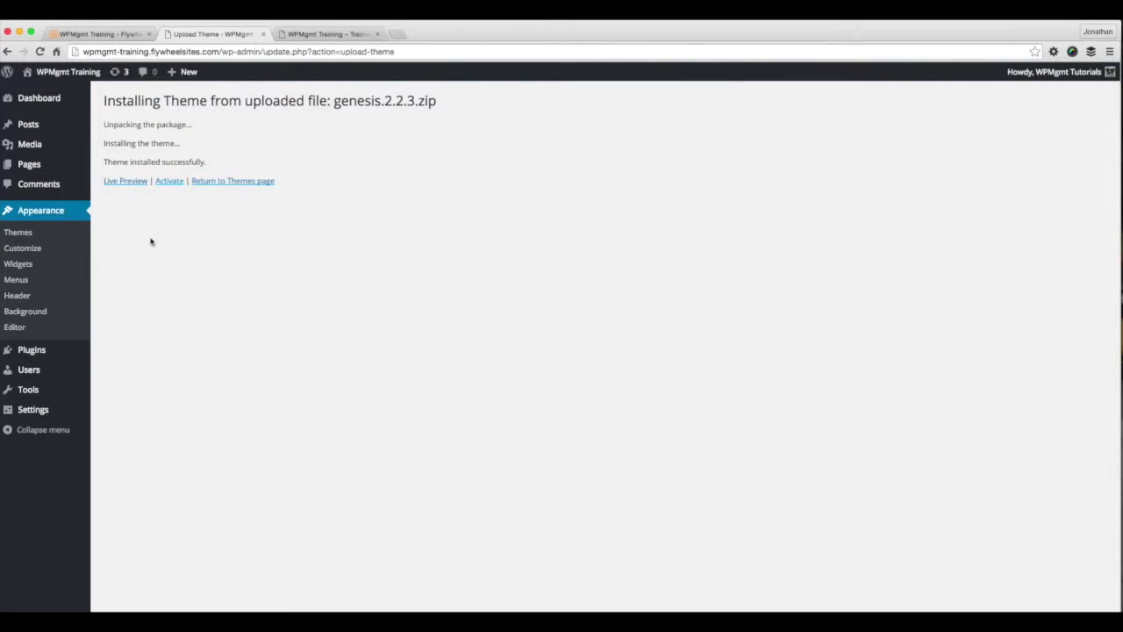
pyautogui.moveTo(209, 162); pyautogui.dragTo(102, 161)
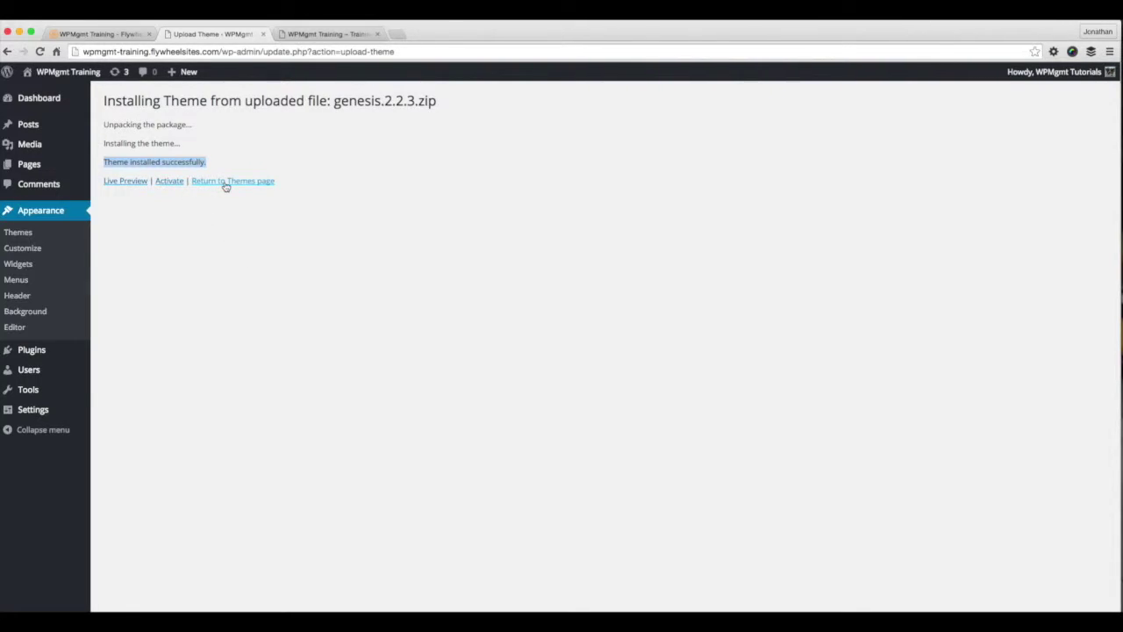
pyautogui.click(174, 182)
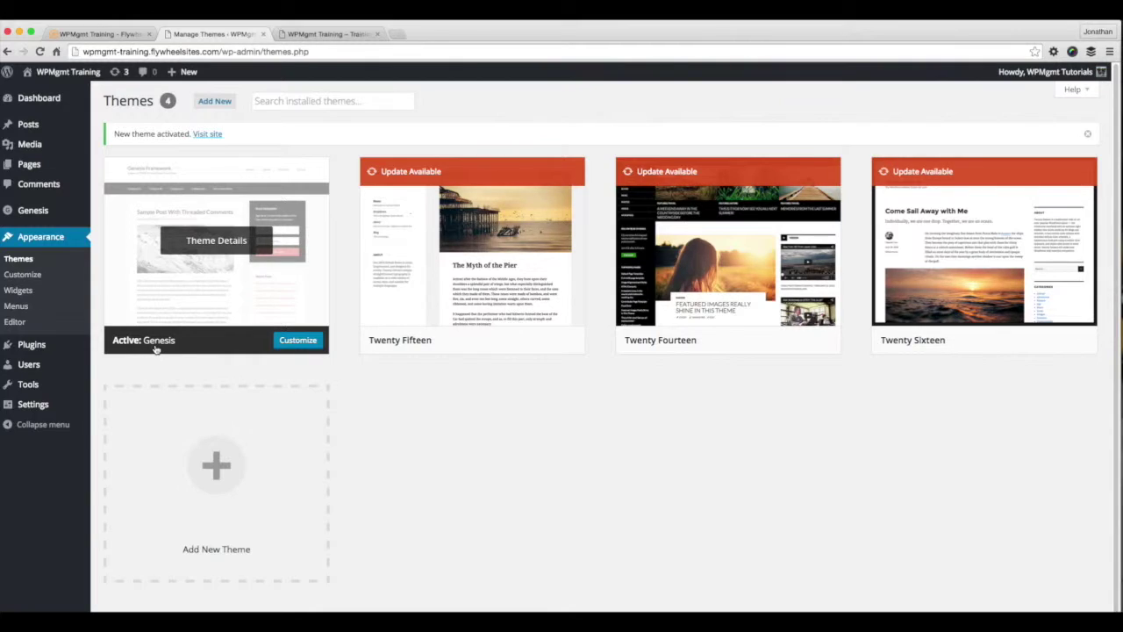
# - Reload the site's front page to see it rendered in the Genesis layout
pyautogui.click(327, 33)
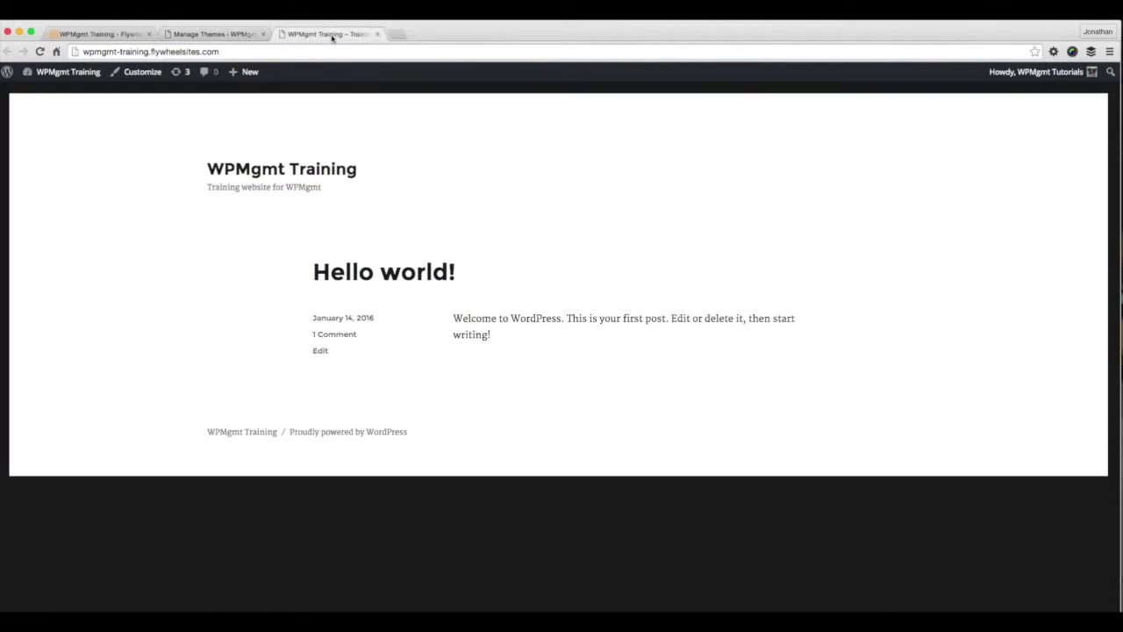
pyautogui.click(39, 51)
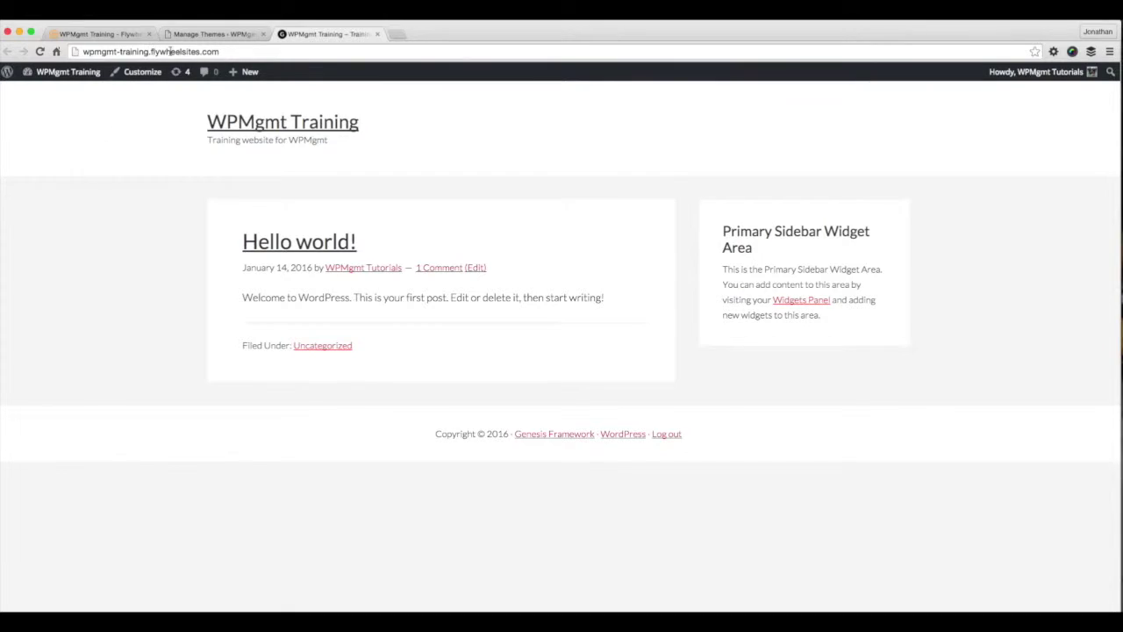
# - Start another theme upload from the Themes page and choose altitude-pro.zip as the file
pyautogui.click(194, 34)
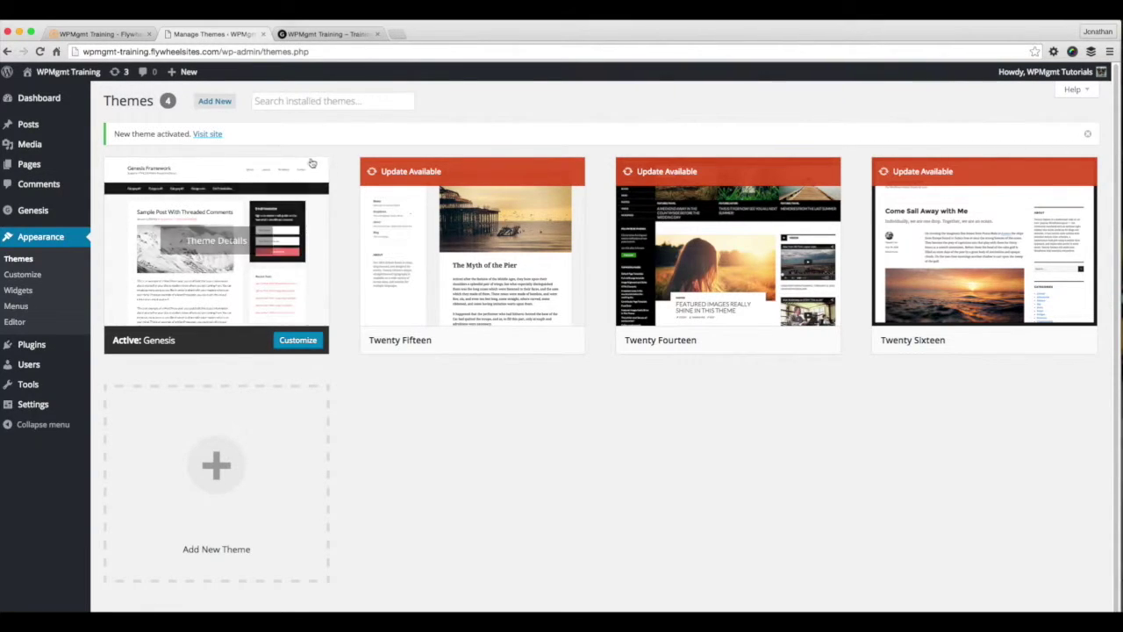
pyautogui.click(214, 100)
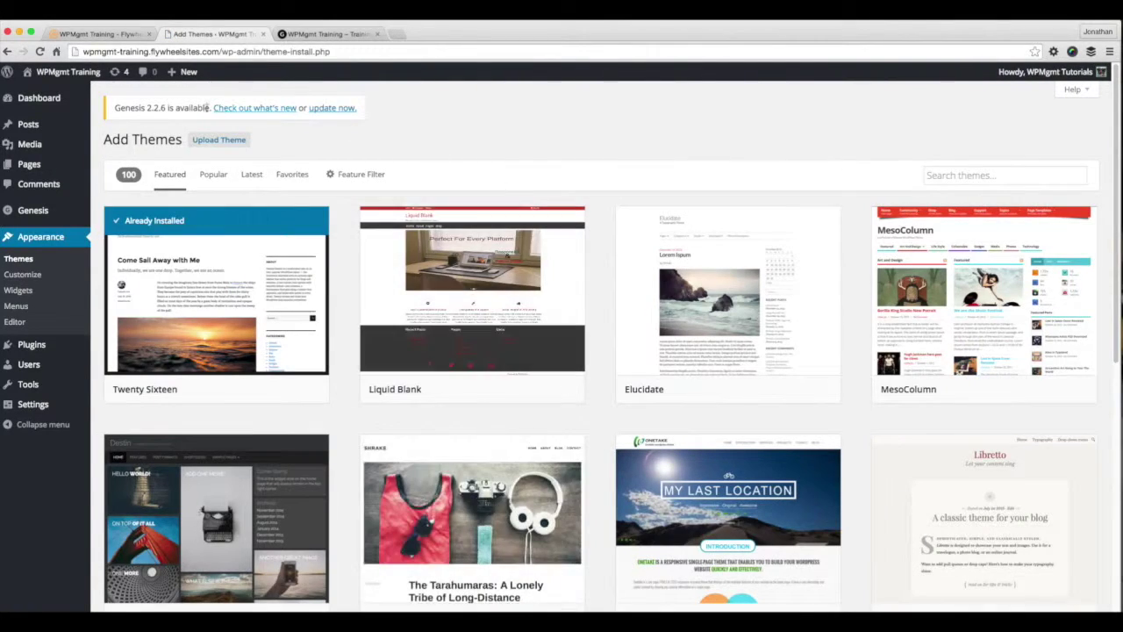
pyautogui.click(218, 141)
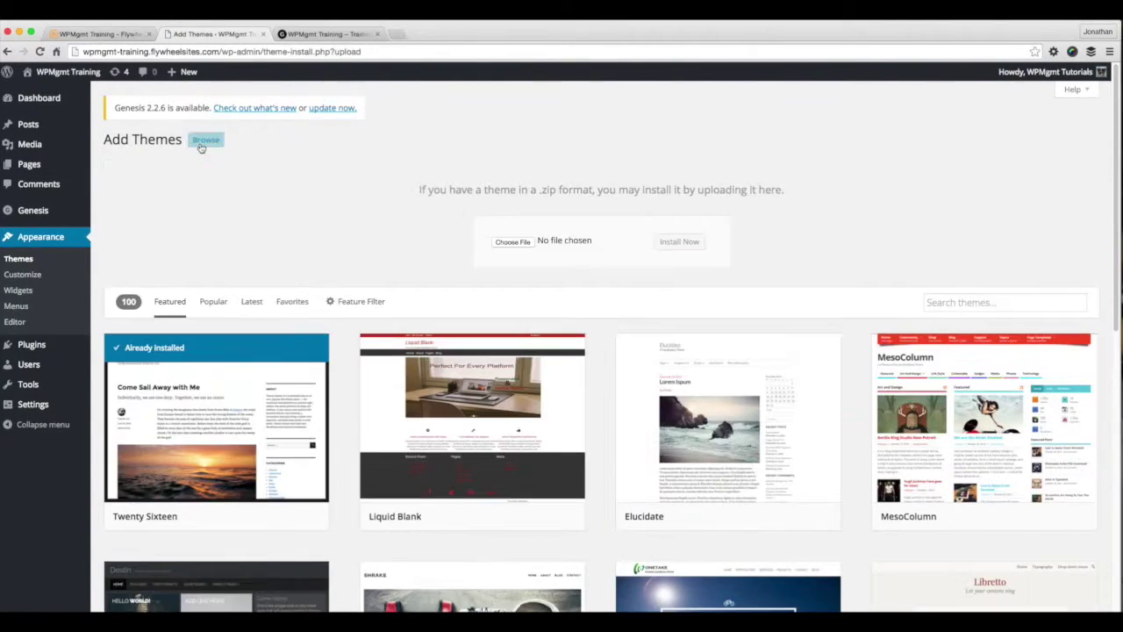
pyautogui.click(512, 242)
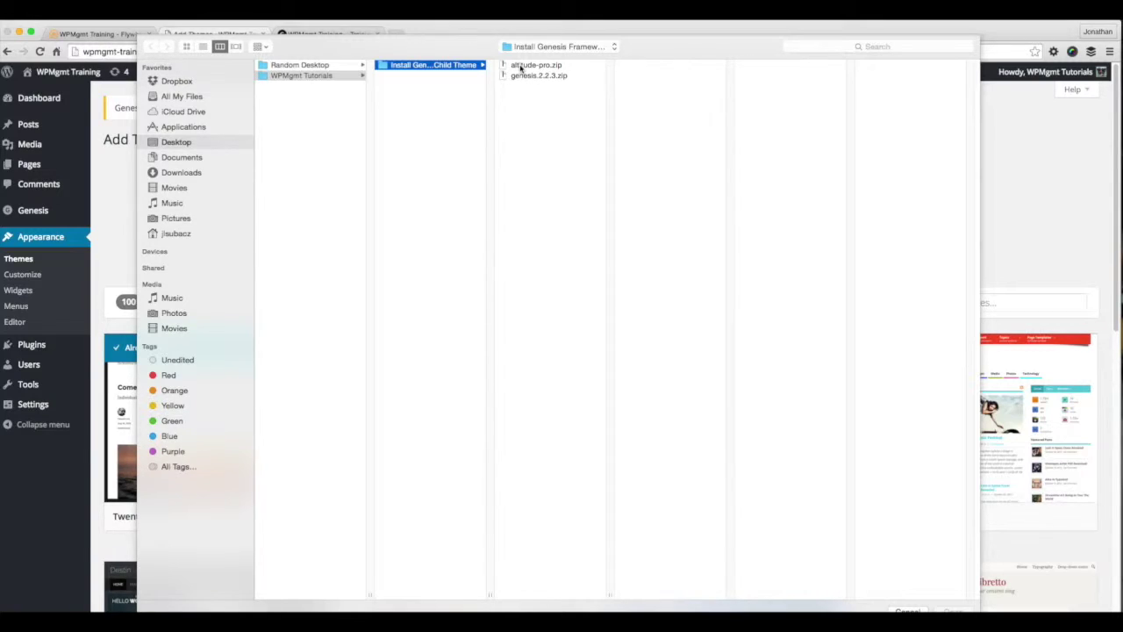
pyautogui.click(519, 69)
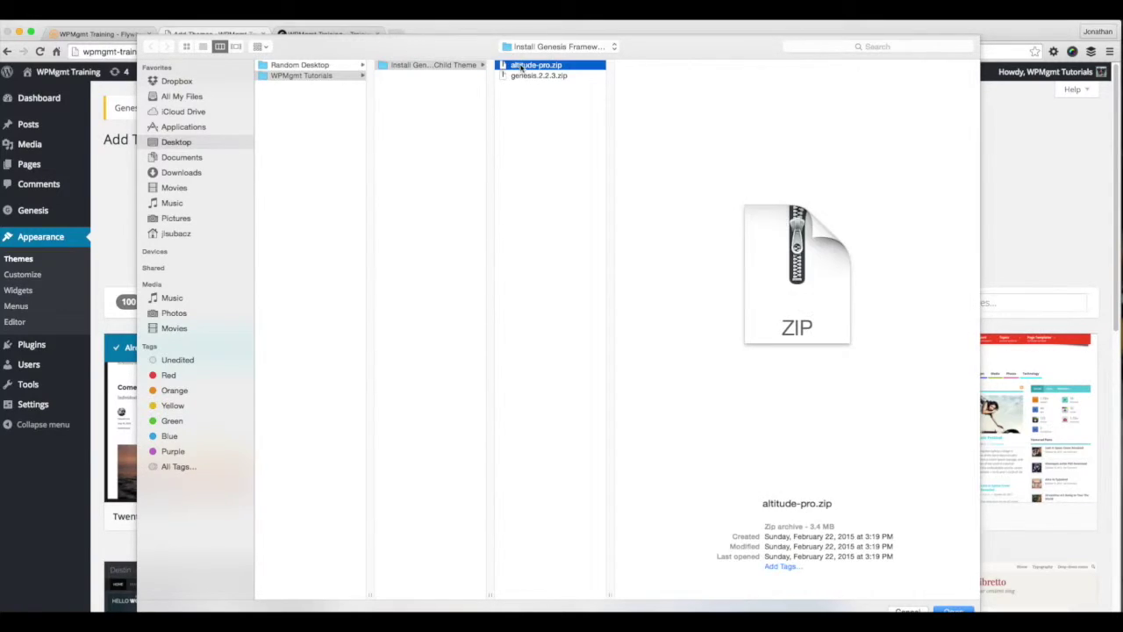
pyautogui.click(953, 609)
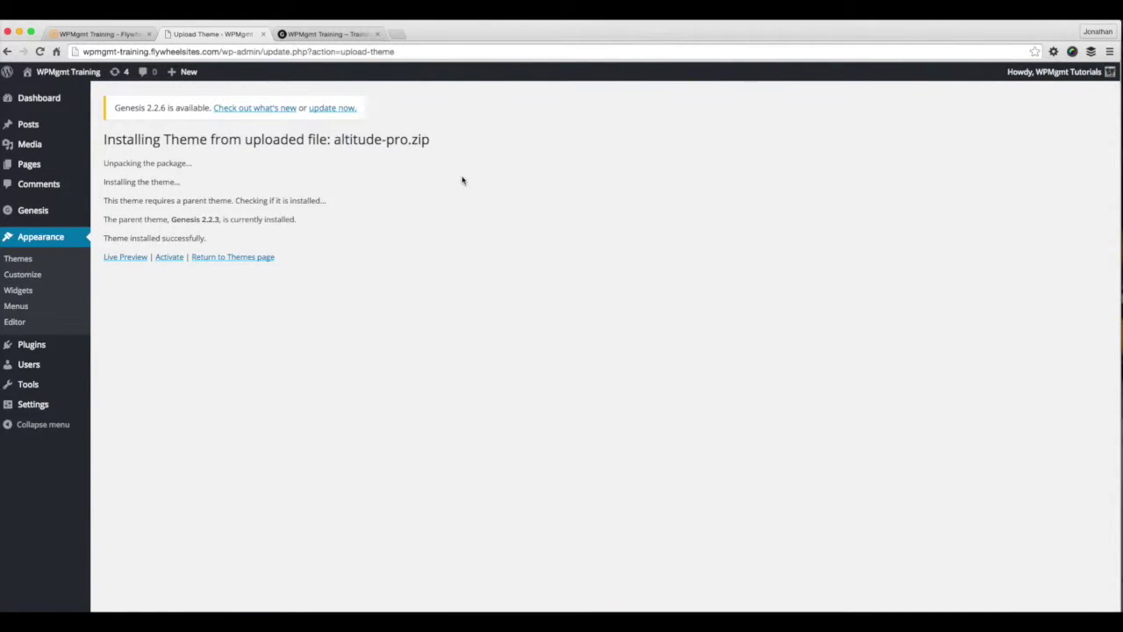
# - Confirm Altitude Pro installed successfully with its Genesis parent, then activate it
pyautogui.moveTo(102, 239); pyautogui.dragTo(212, 240)
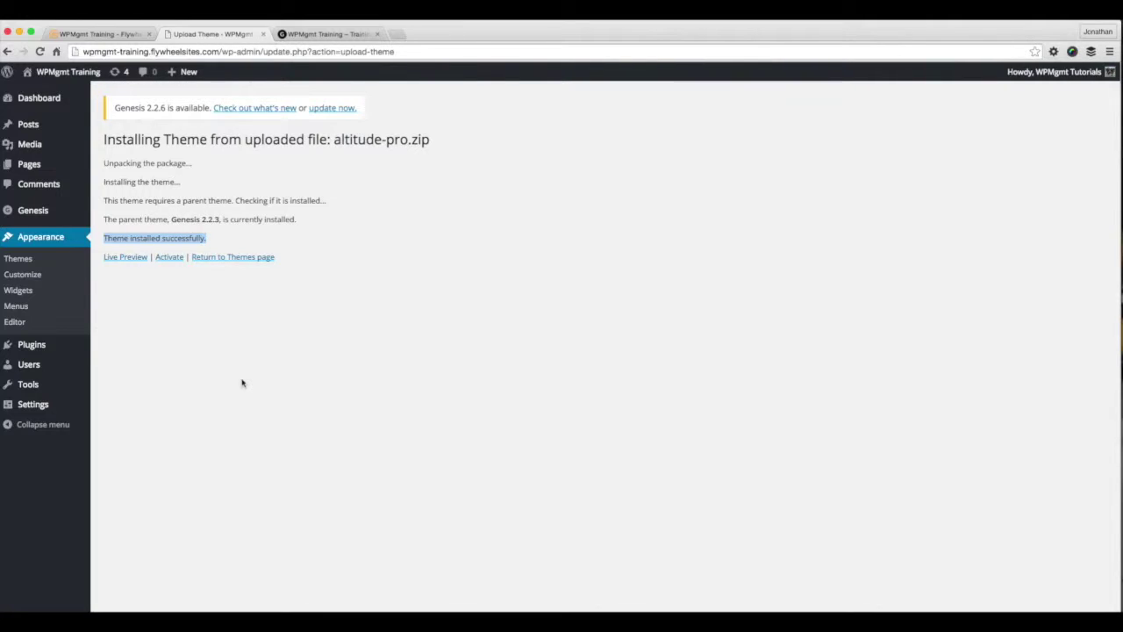
pyautogui.click(173, 257)
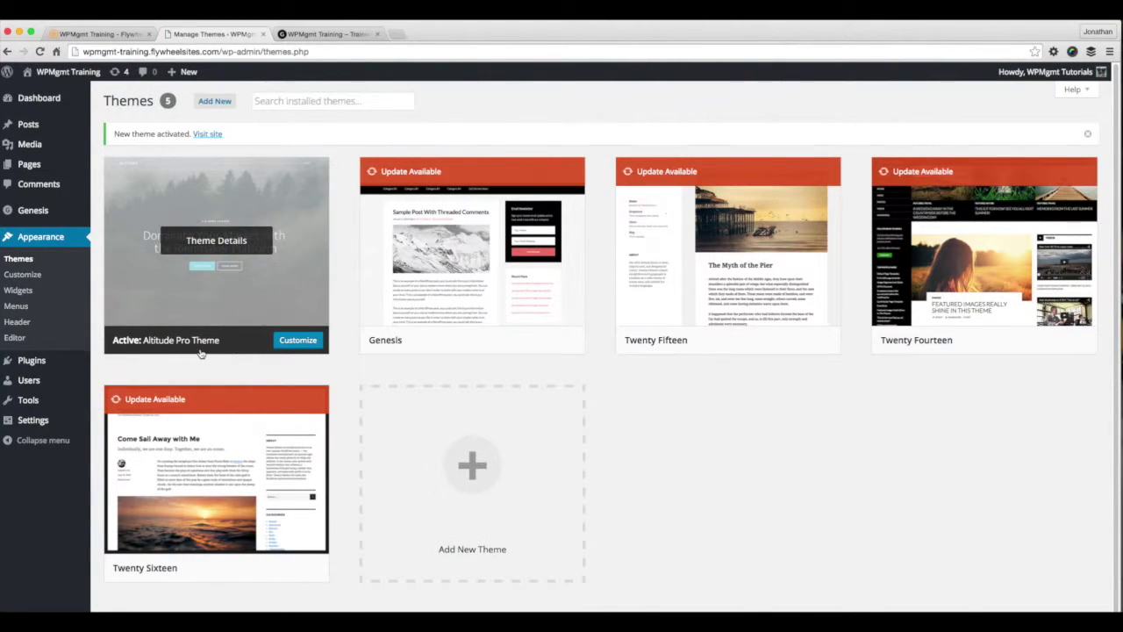
# - Reload the site's front page to view the new Altitude Pro design
pyautogui.click(355, 35)
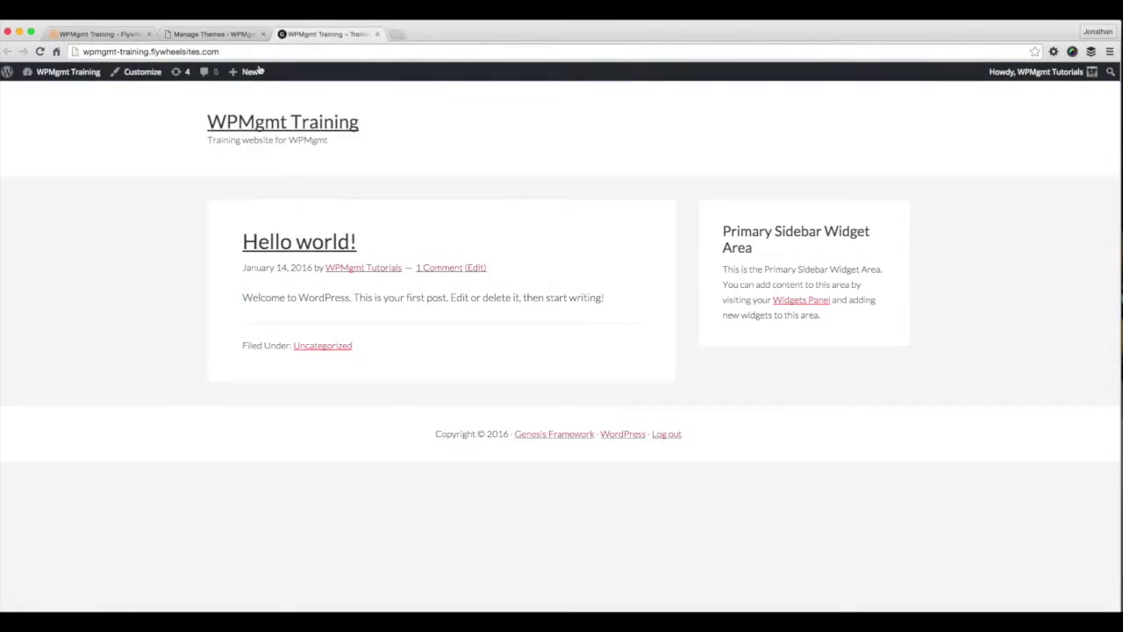
pyautogui.click(40, 51)
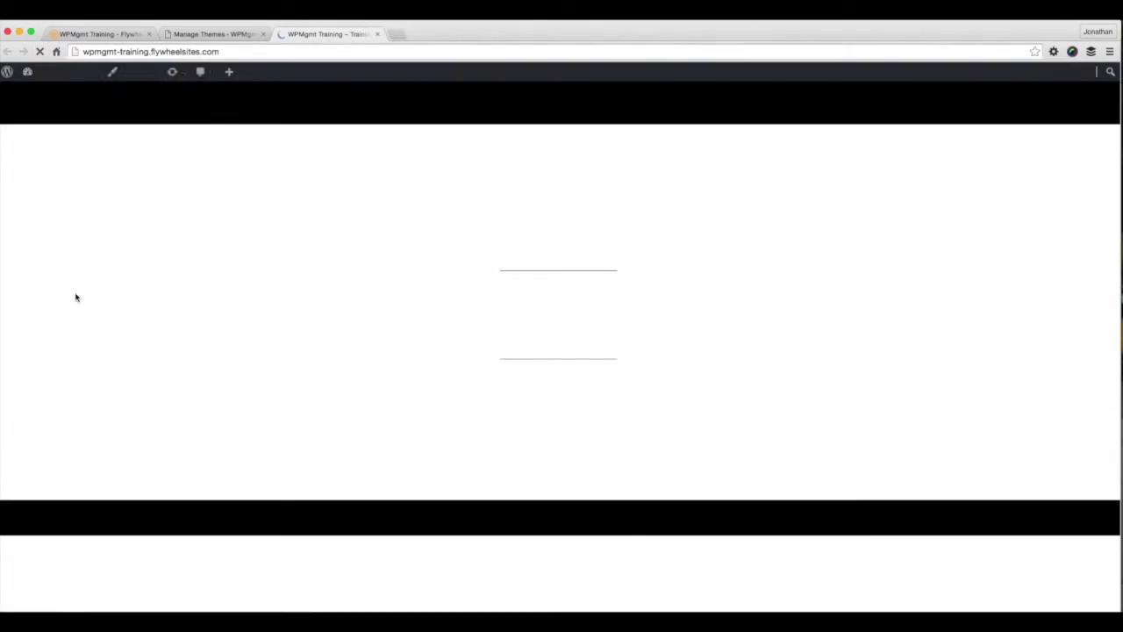